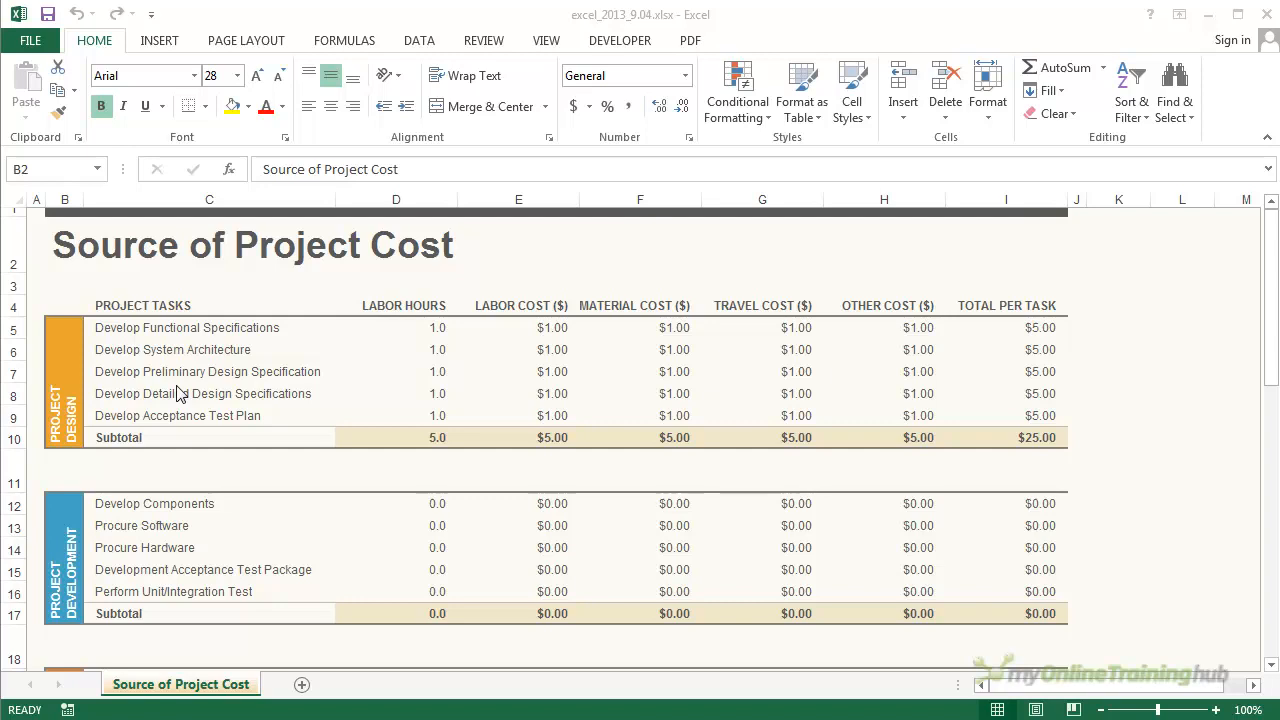
- Examine the SUM formulas in I5 and I10 and the cell ranges D5:H5, D10:H10 and I5:I9 related to them
click(1038, 330)
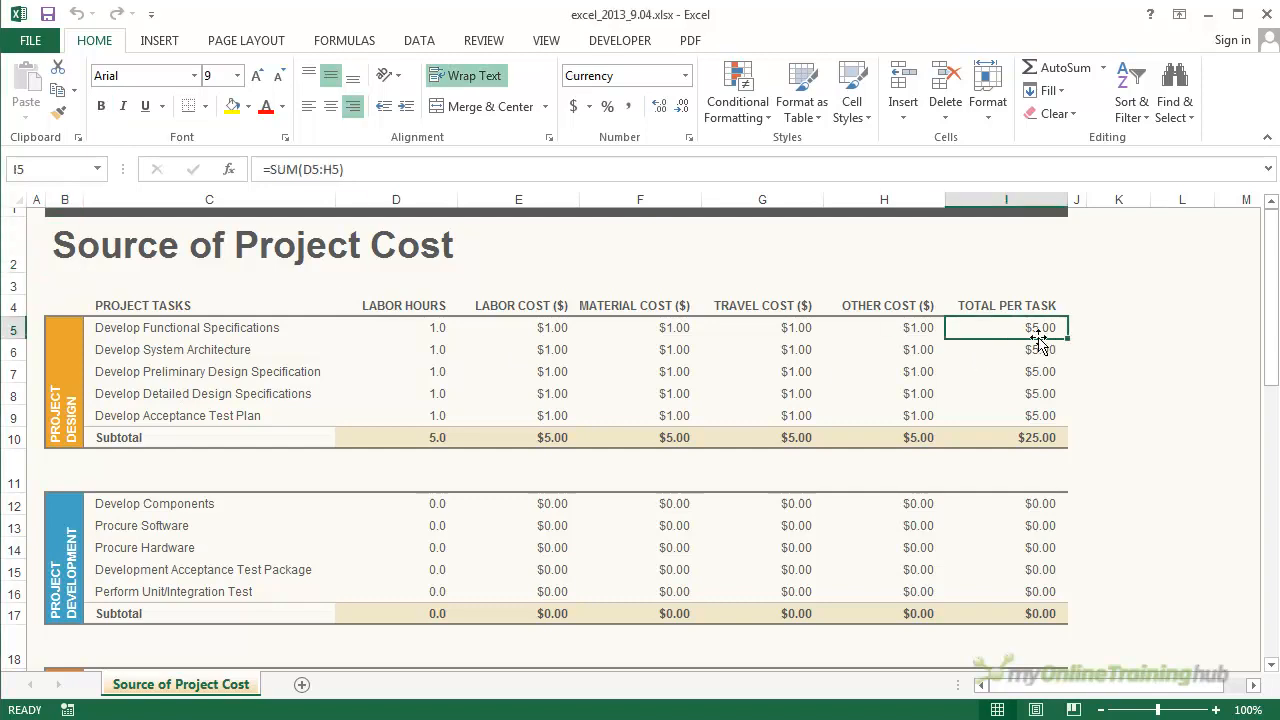
drag(437, 331, 905, 330)
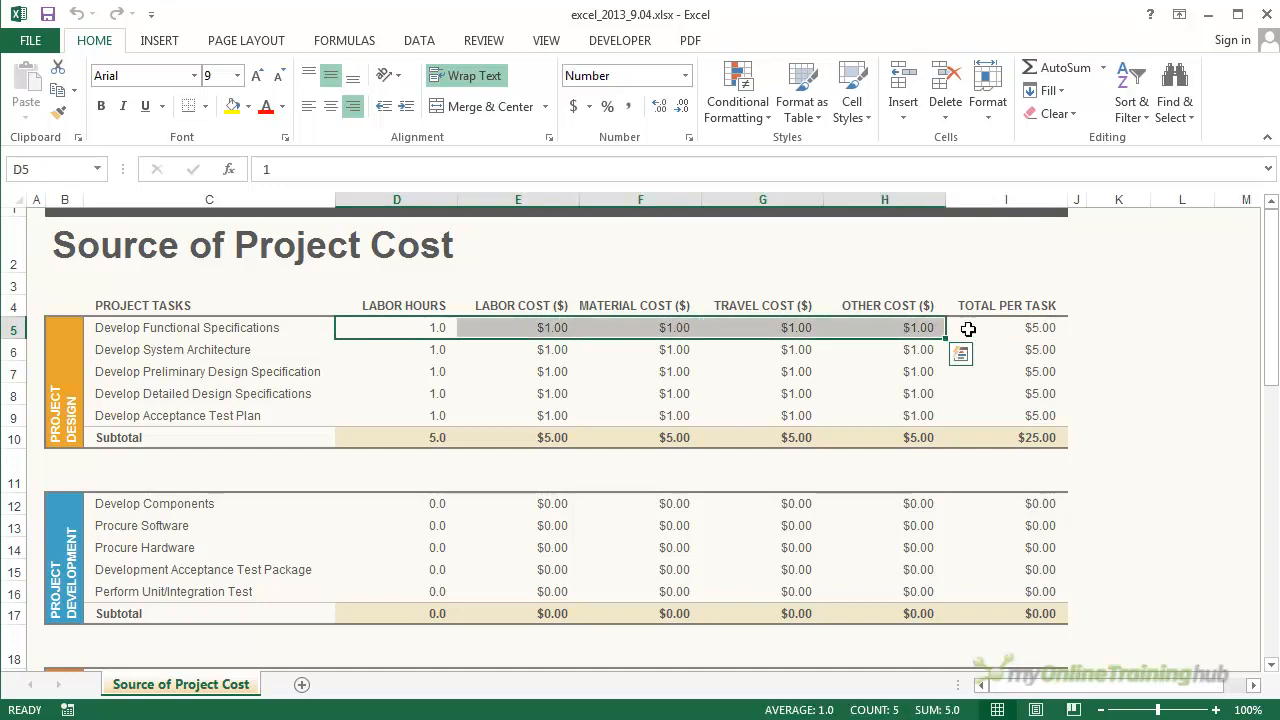
click(1031, 329)
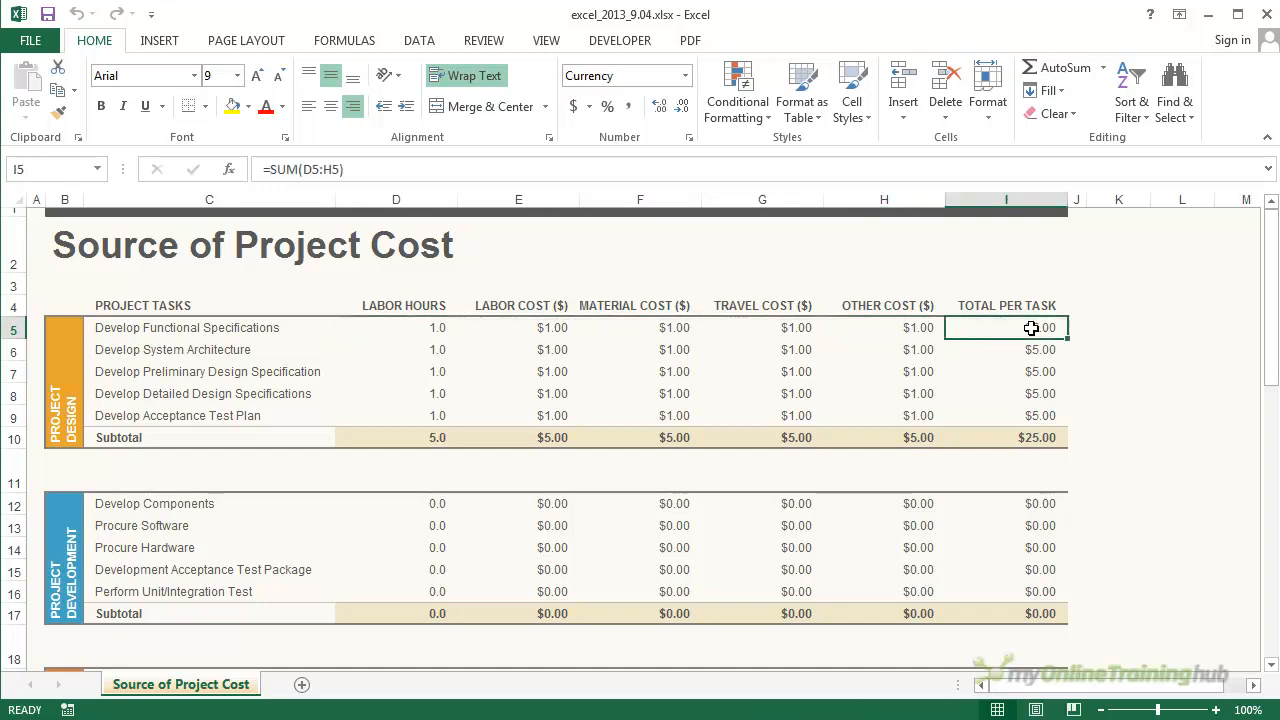
click(1052, 435)
drag(437, 437, 905, 437)
drag(1040, 328, 1040, 422)
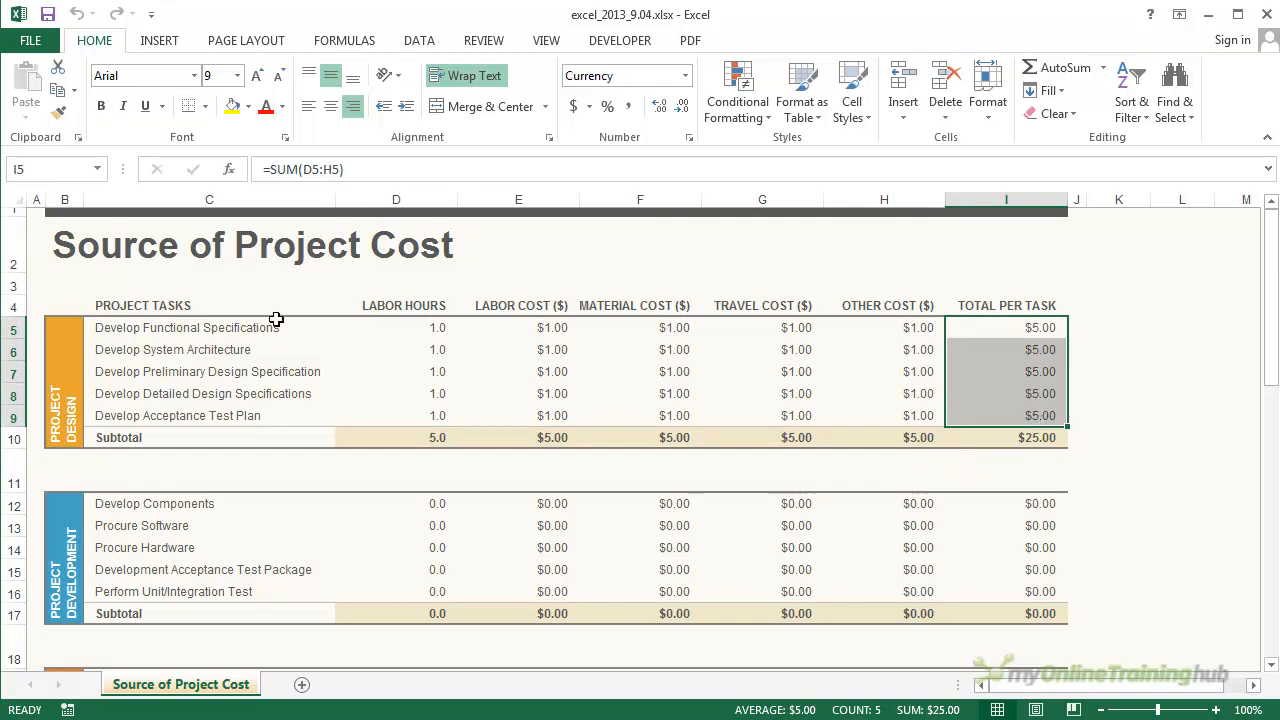
drag(430, 438, 905, 437)
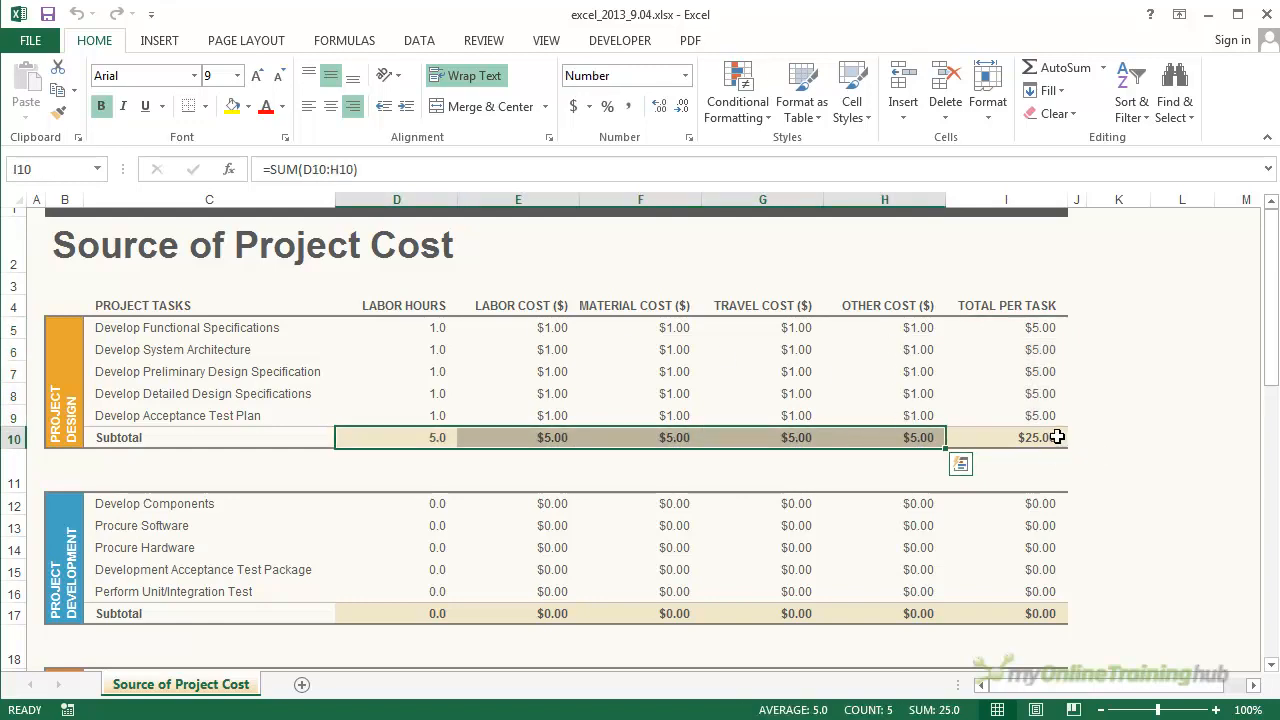
click(1050, 437)
- Copy the total formula from I5 into L5 and inspect the range reference in the pasted SUM formula
click(1046, 327)
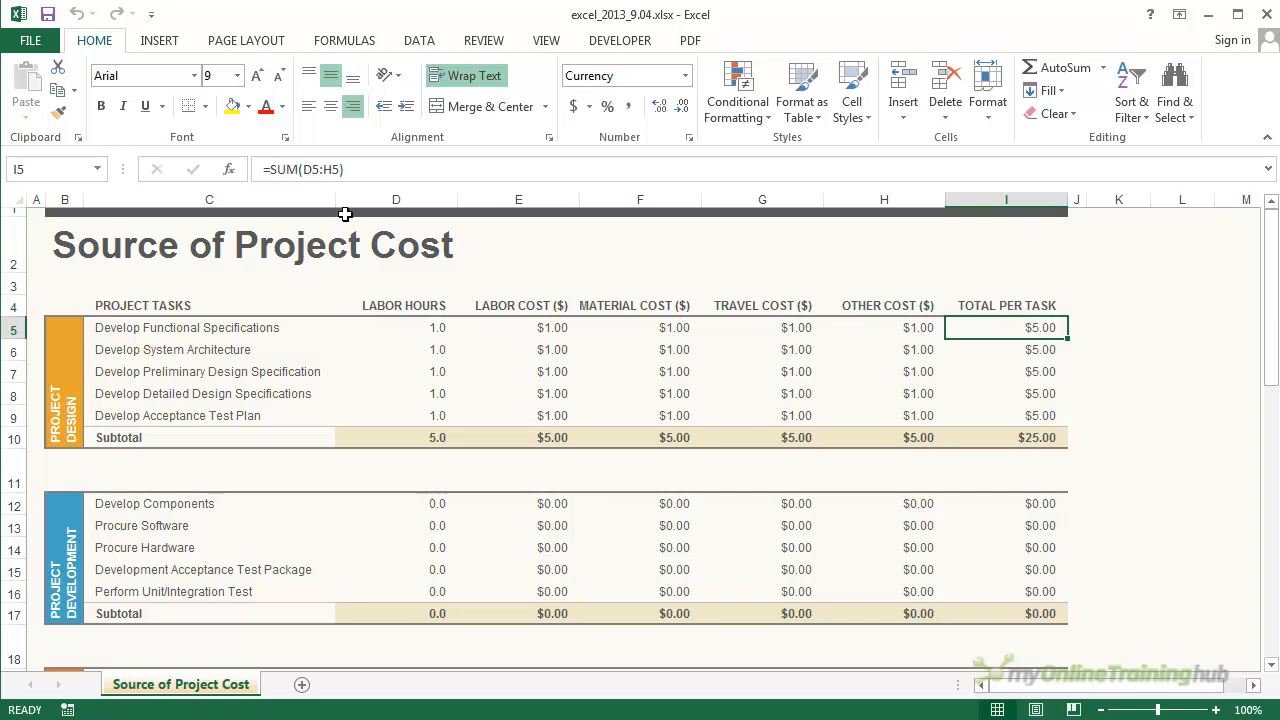
click(56, 90)
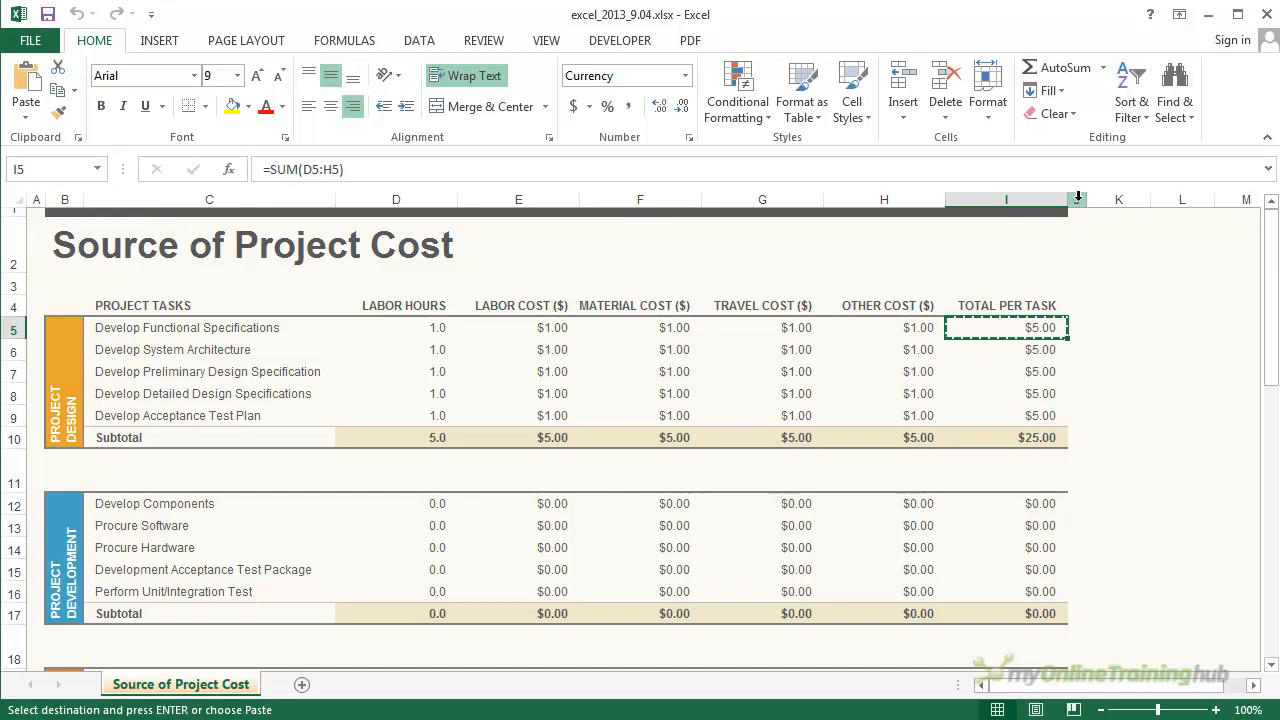
click(1185, 327)
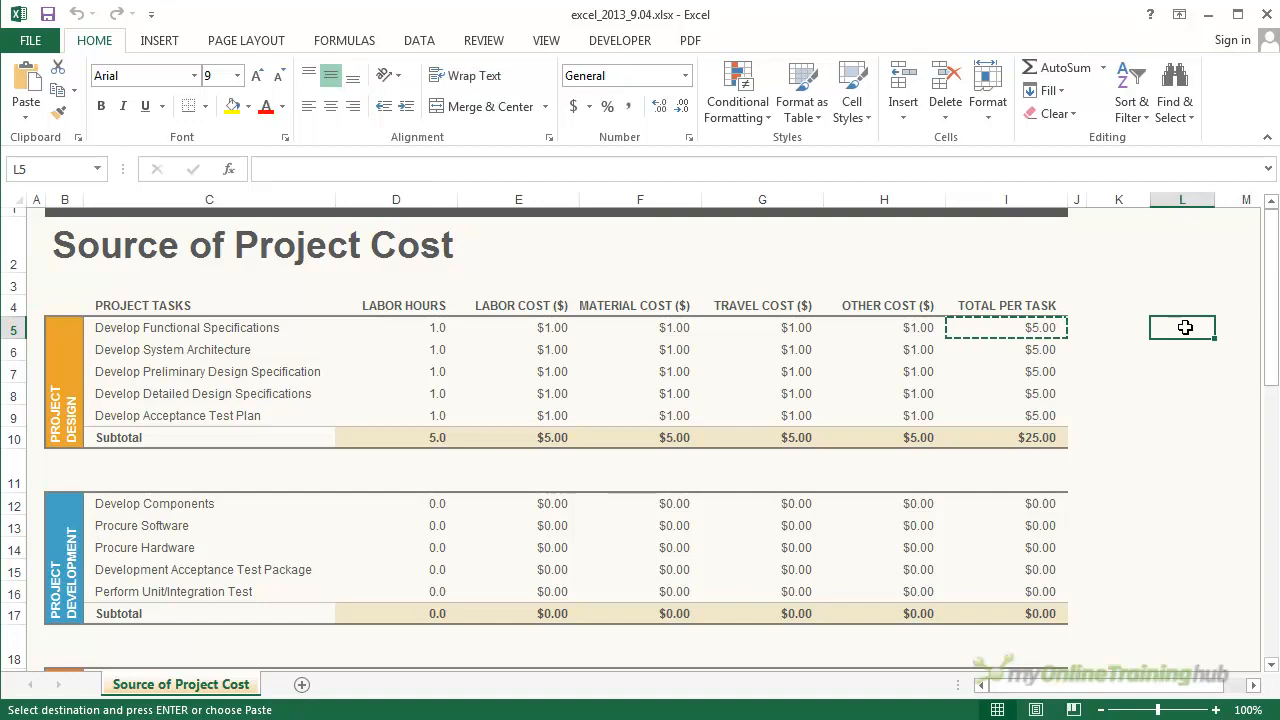
click(32, 88)
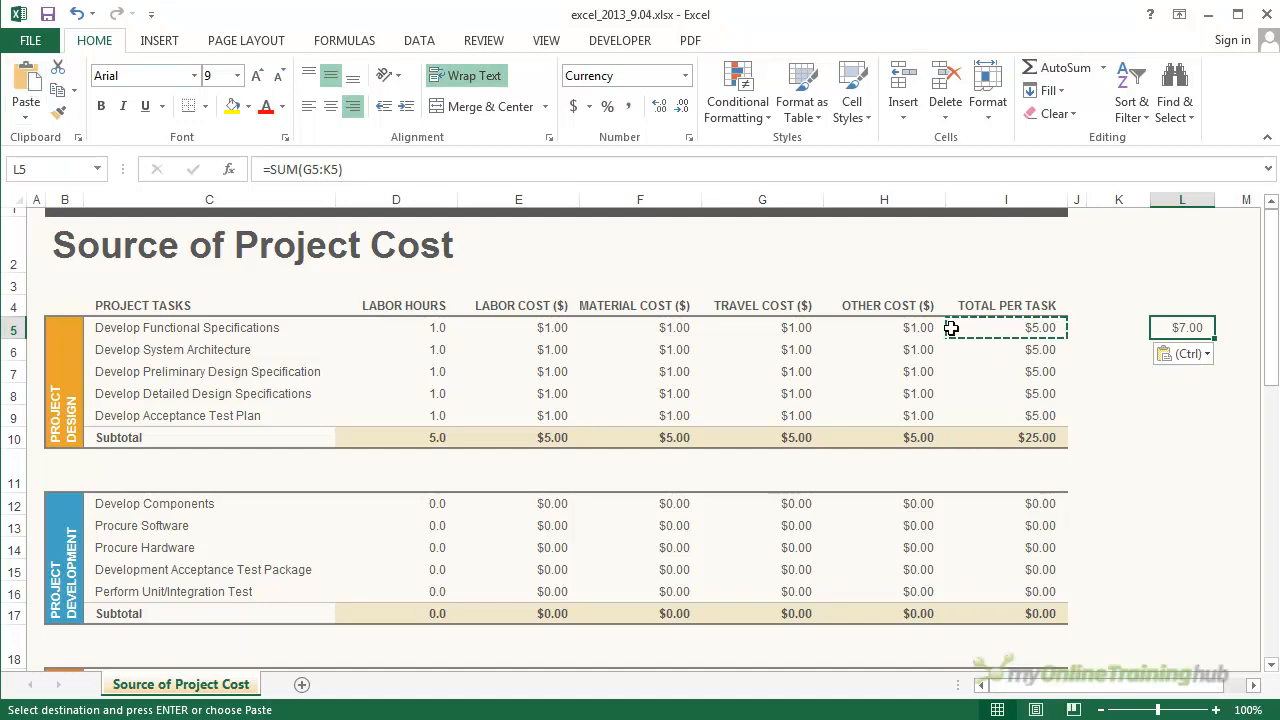
key(Escape)
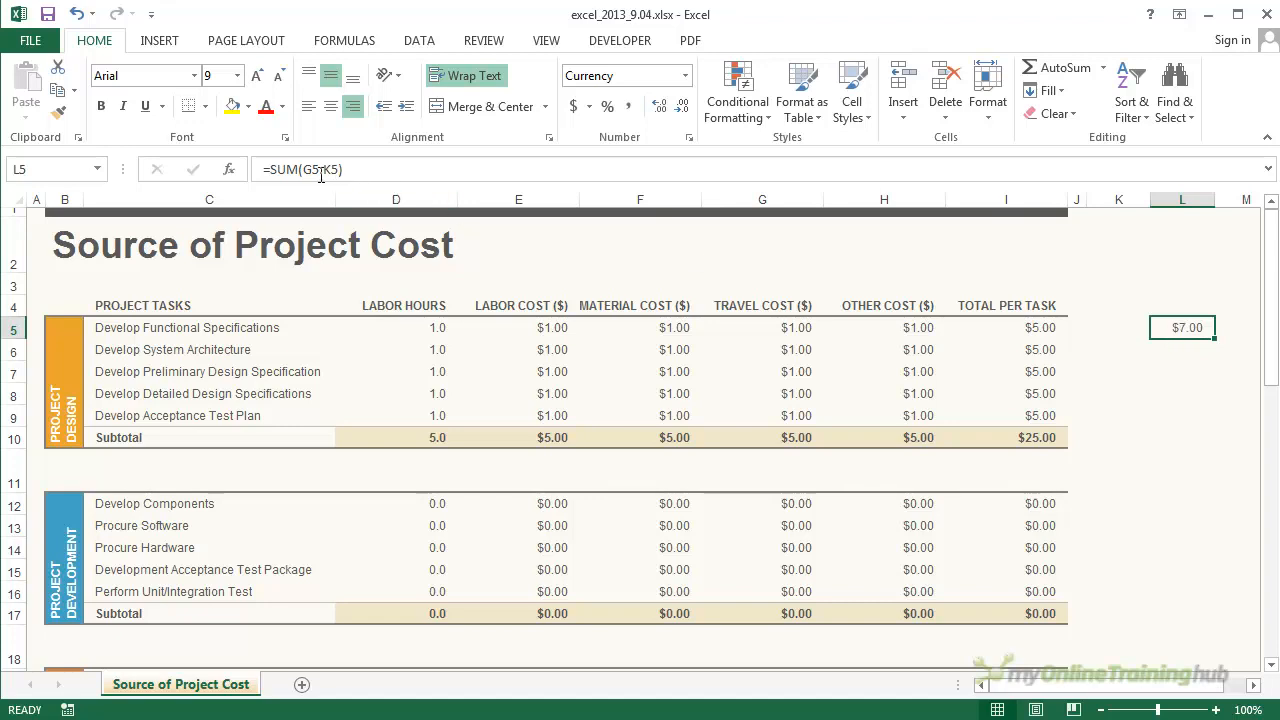
drag(304, 169, 340, 169)
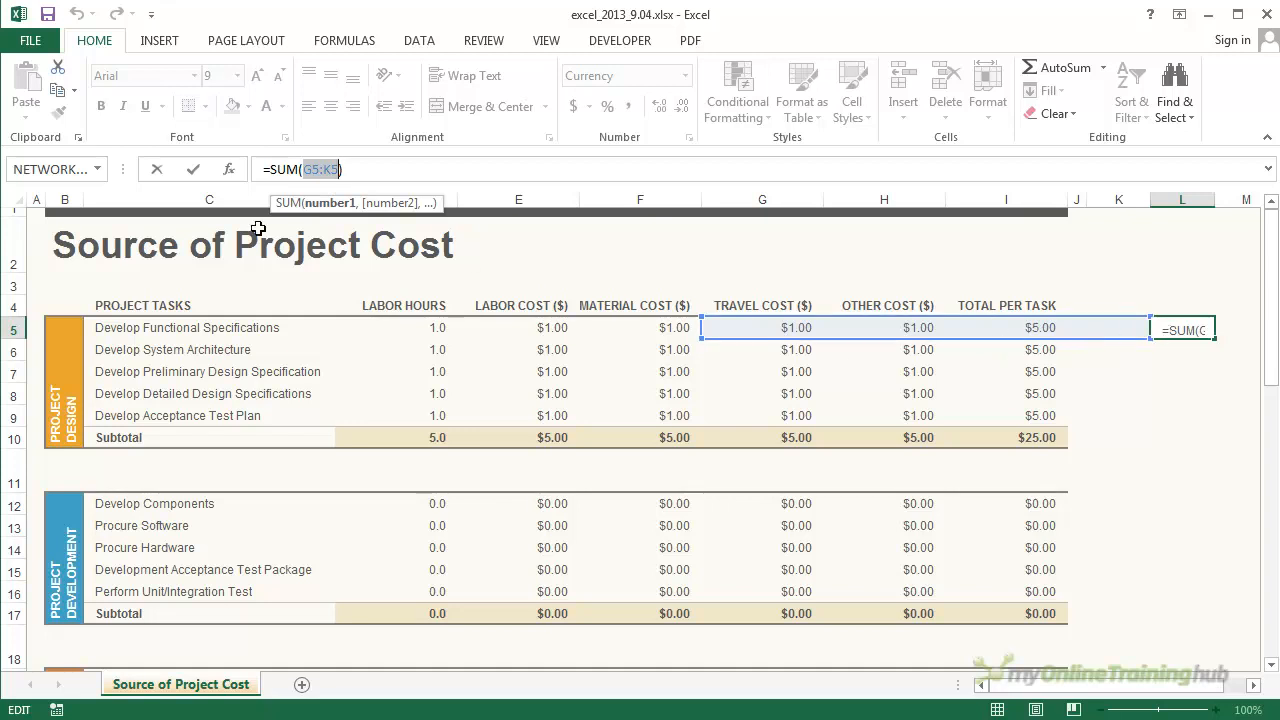
click(193, 170)
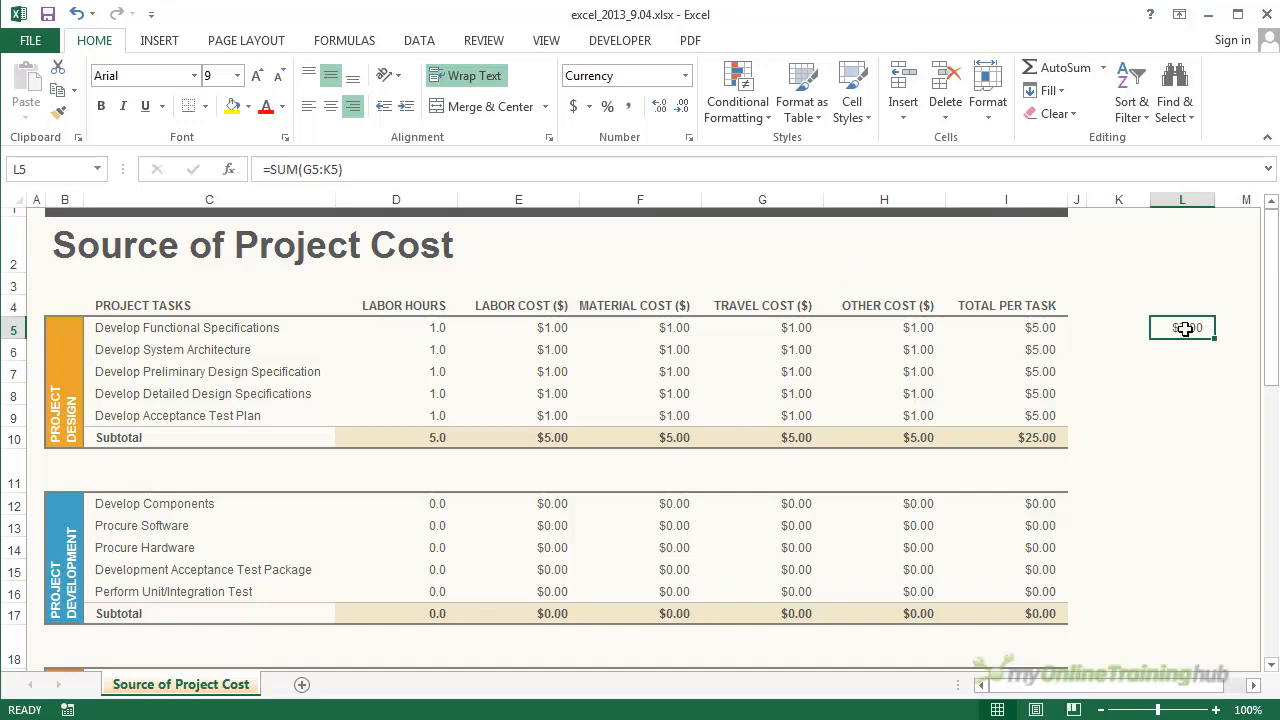
- Copy the total formula from I5 into L9 and inspect the cells its SUM range refers to
click(1043, 327)
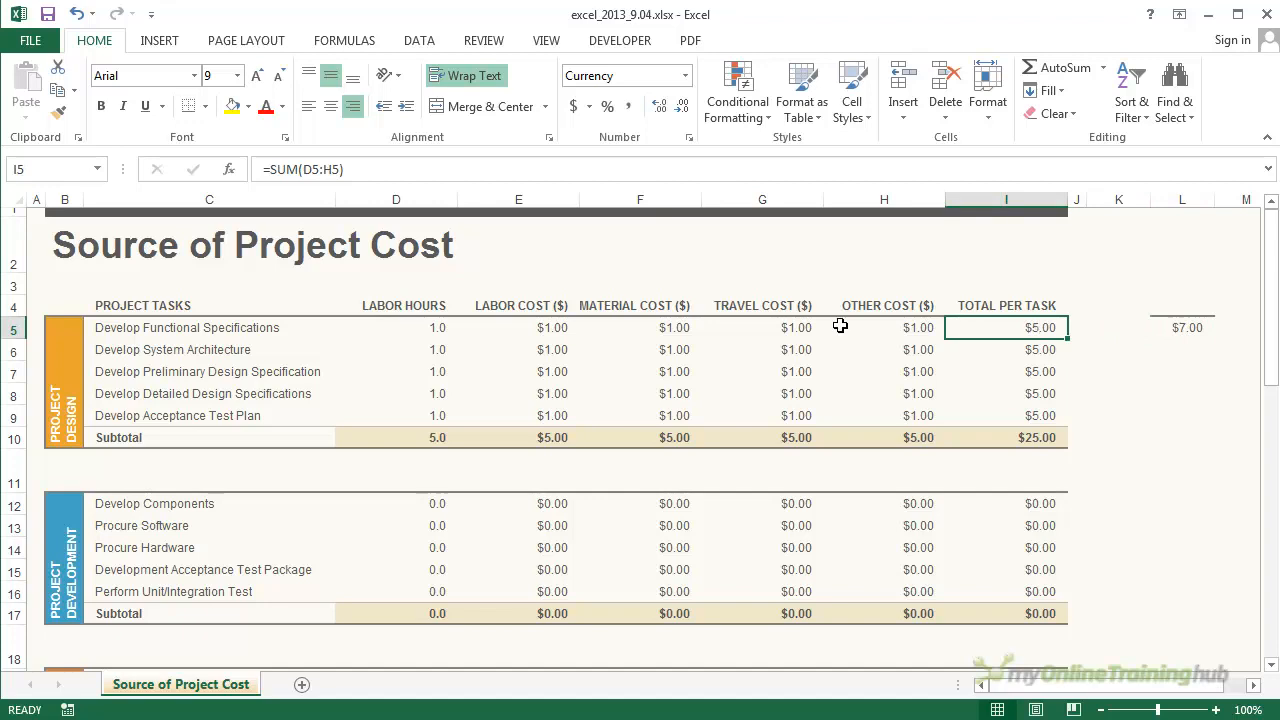
click(60, 95)
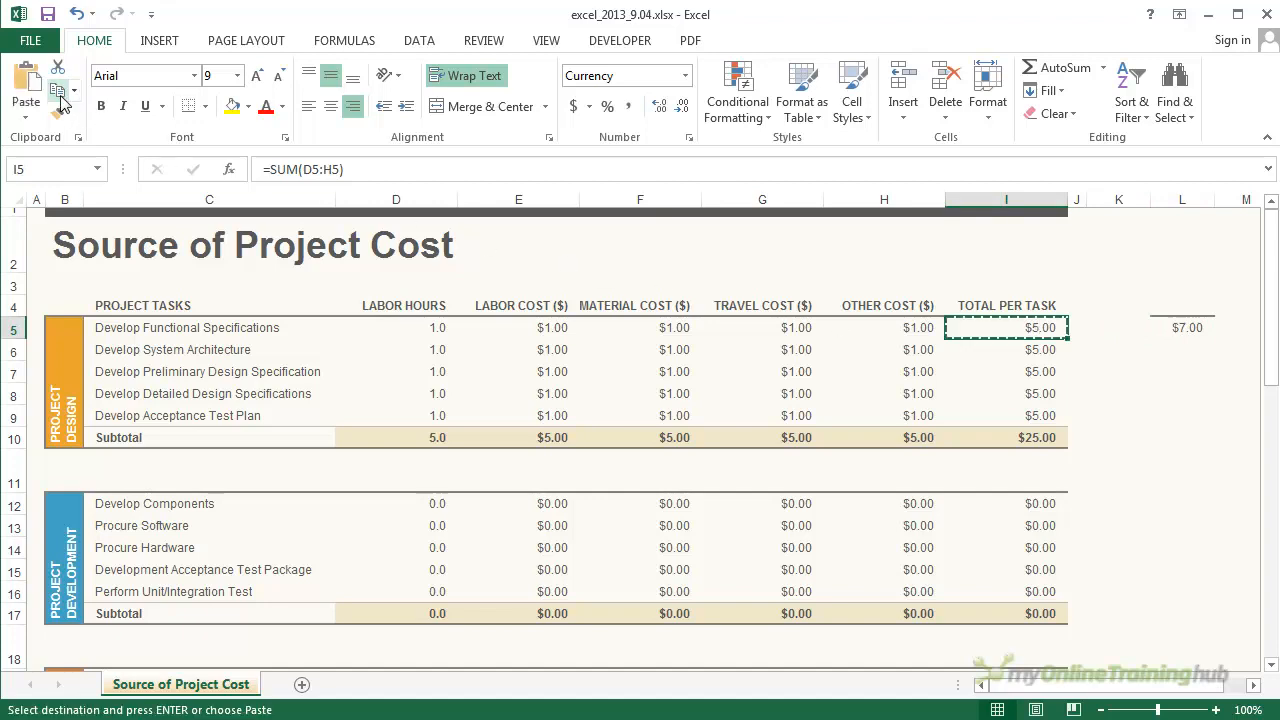
click(1190, 423)
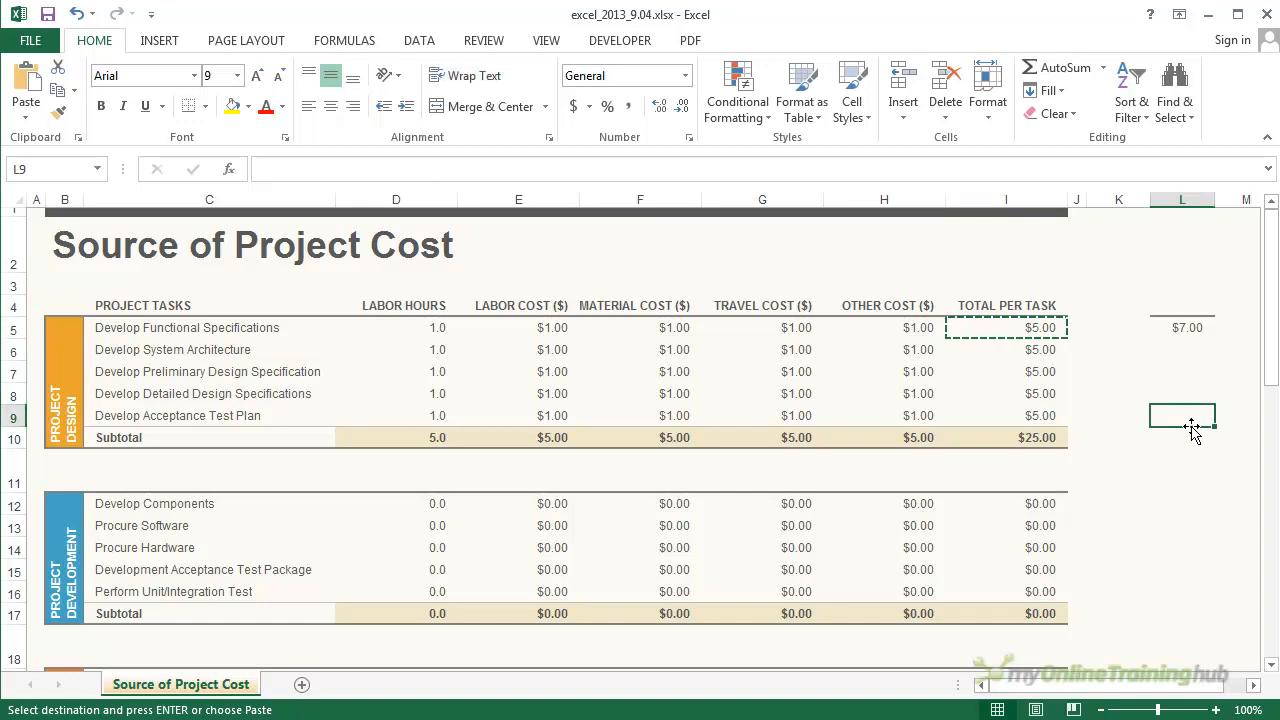
click(24, 84)
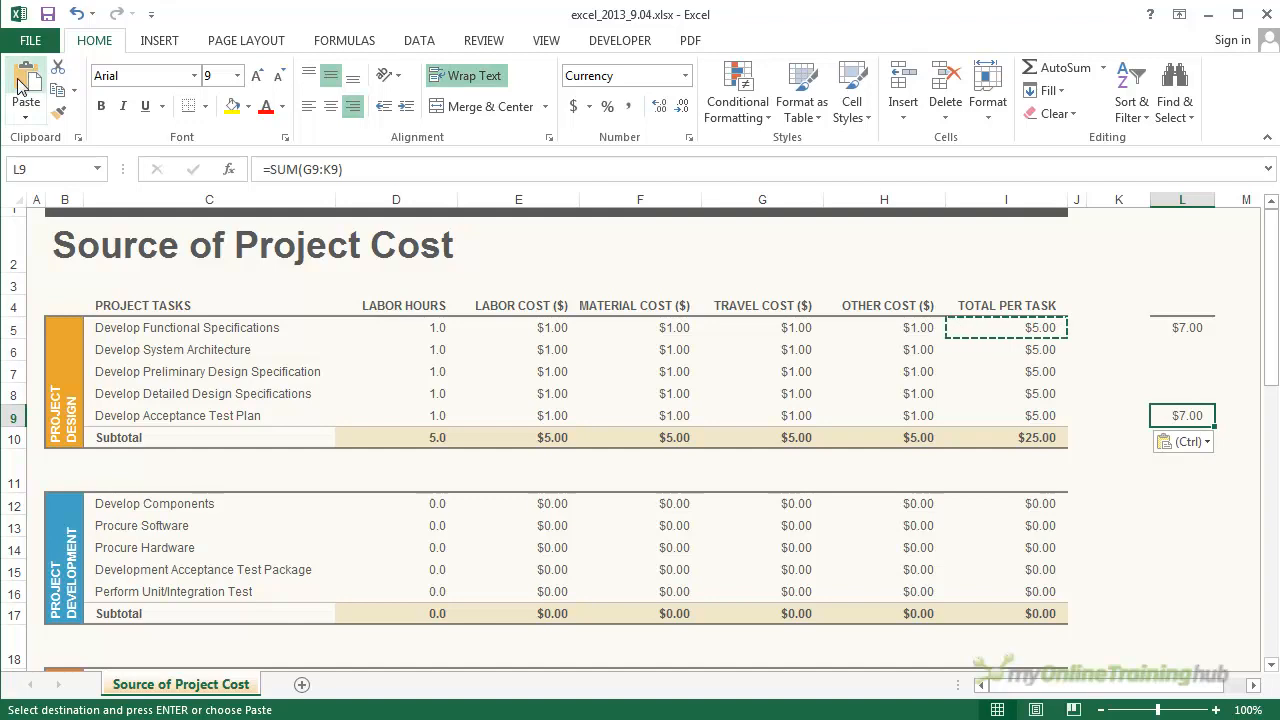
key(Escape)
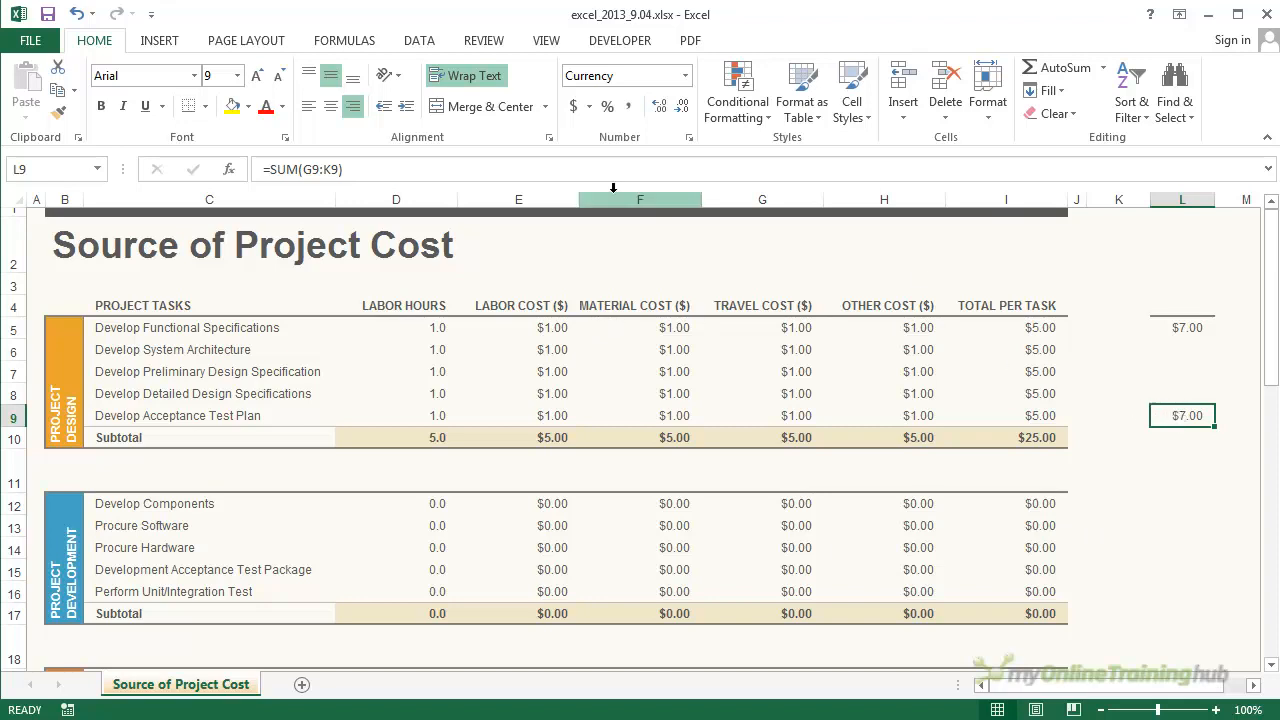
click(325, 168)
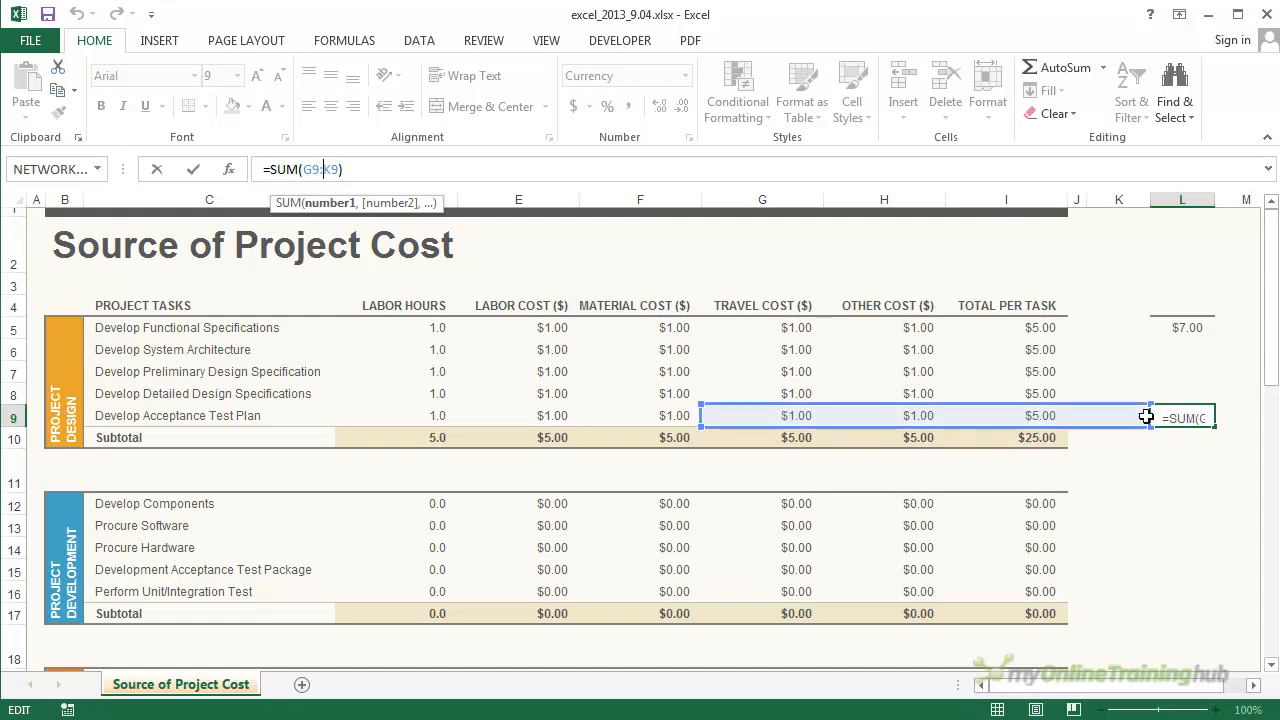
click(193, 172)
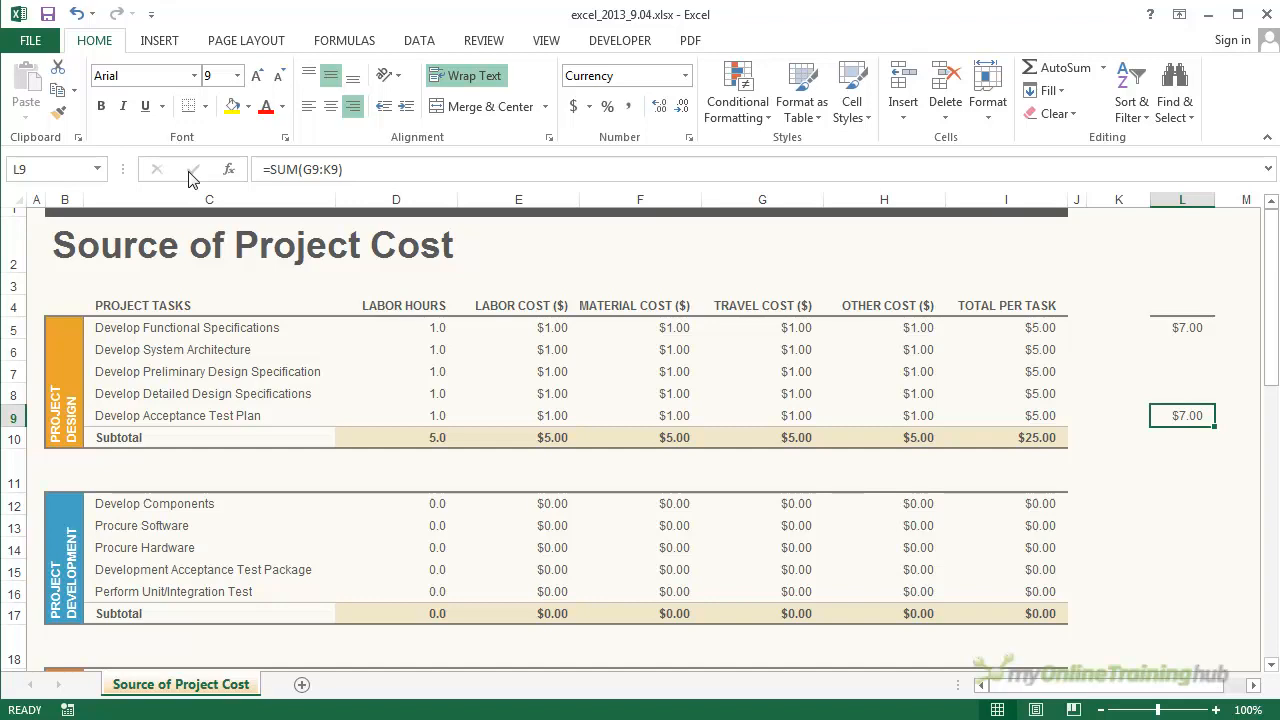
- Try absolute column references in L9's SUM range with dollar signs before G9 and K9, and remove them again
click(306, 169)
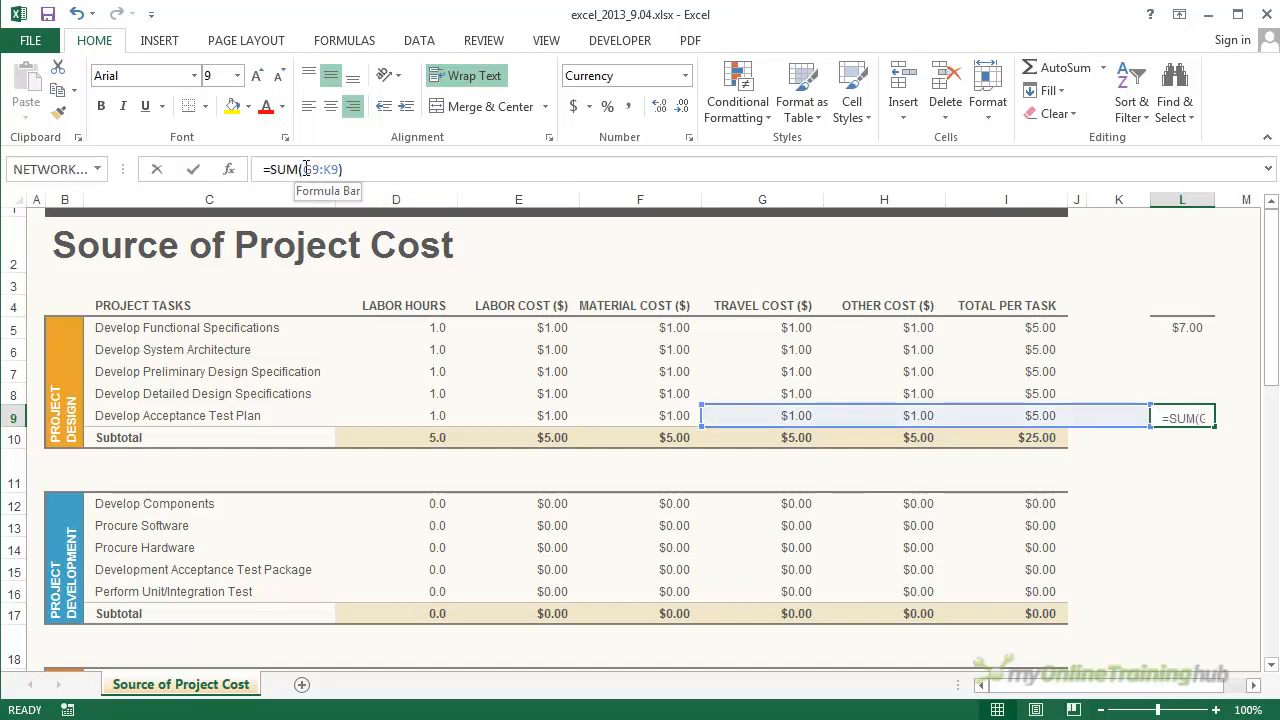
click(308, 169)
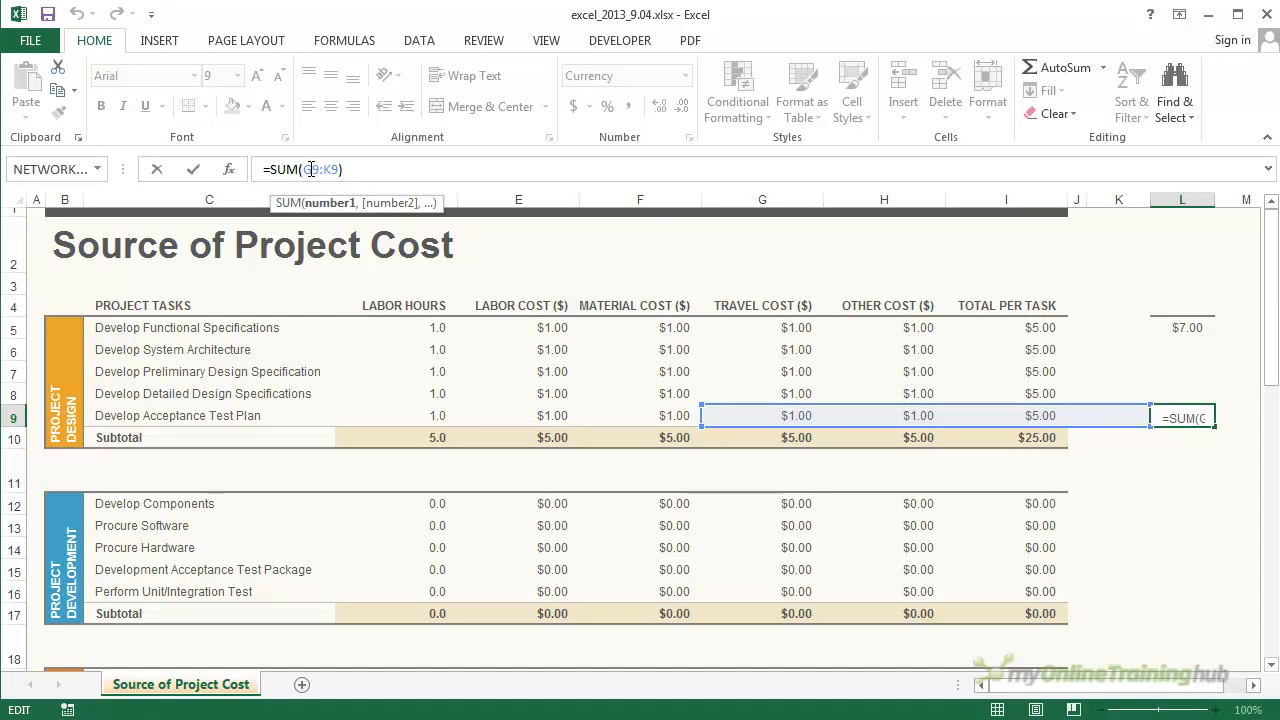
text($G9:)
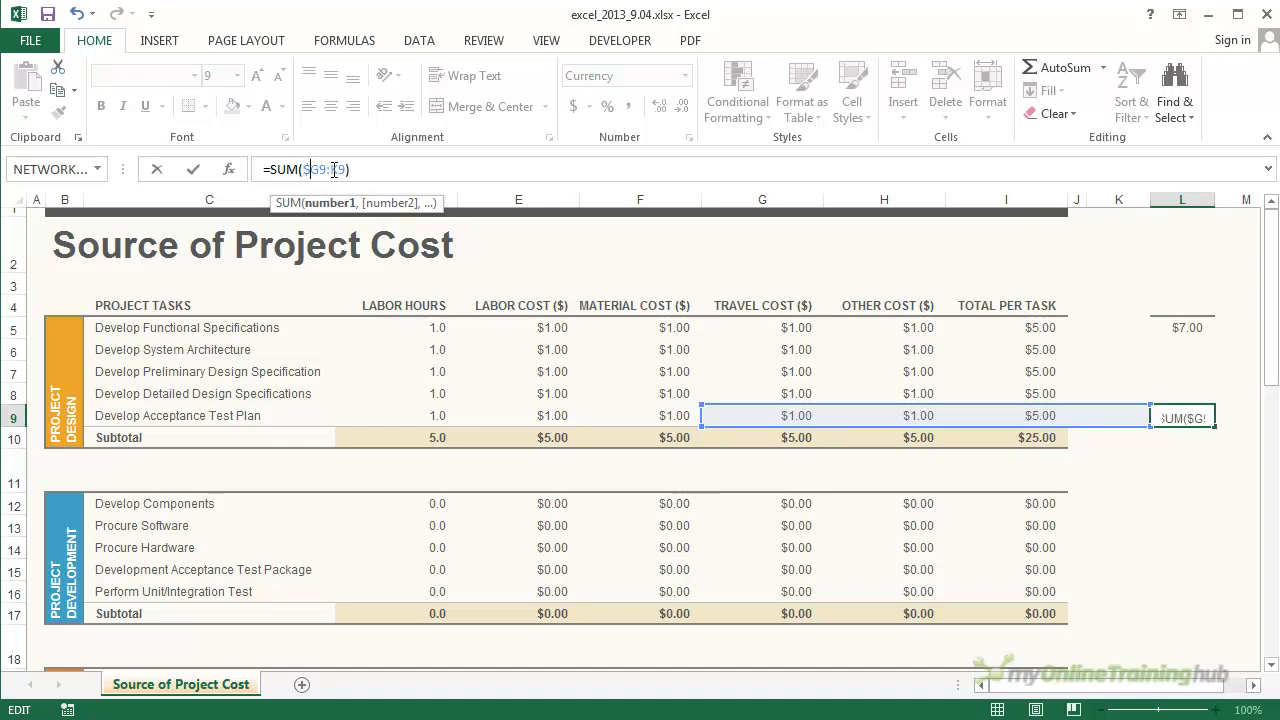
text($)
click(339, 170)
key(BackSpace)
click(309, 170)
key(BackSpace)
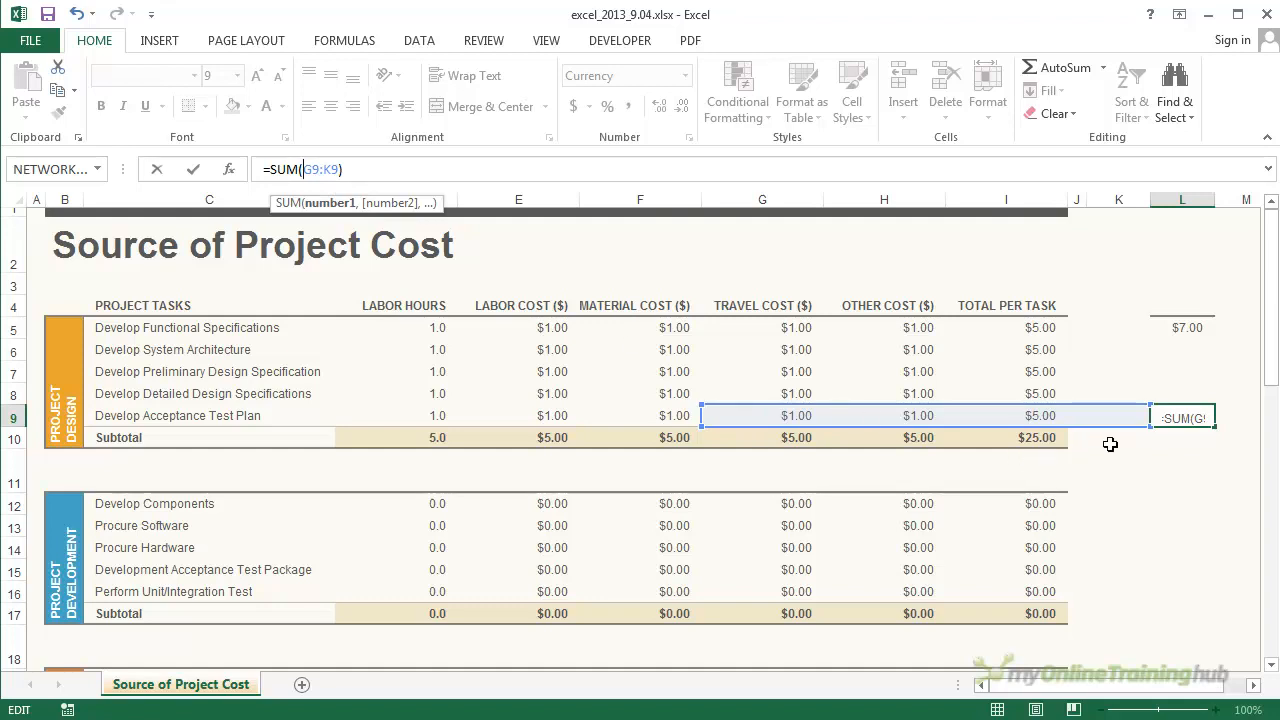
key(ctrl+Return)
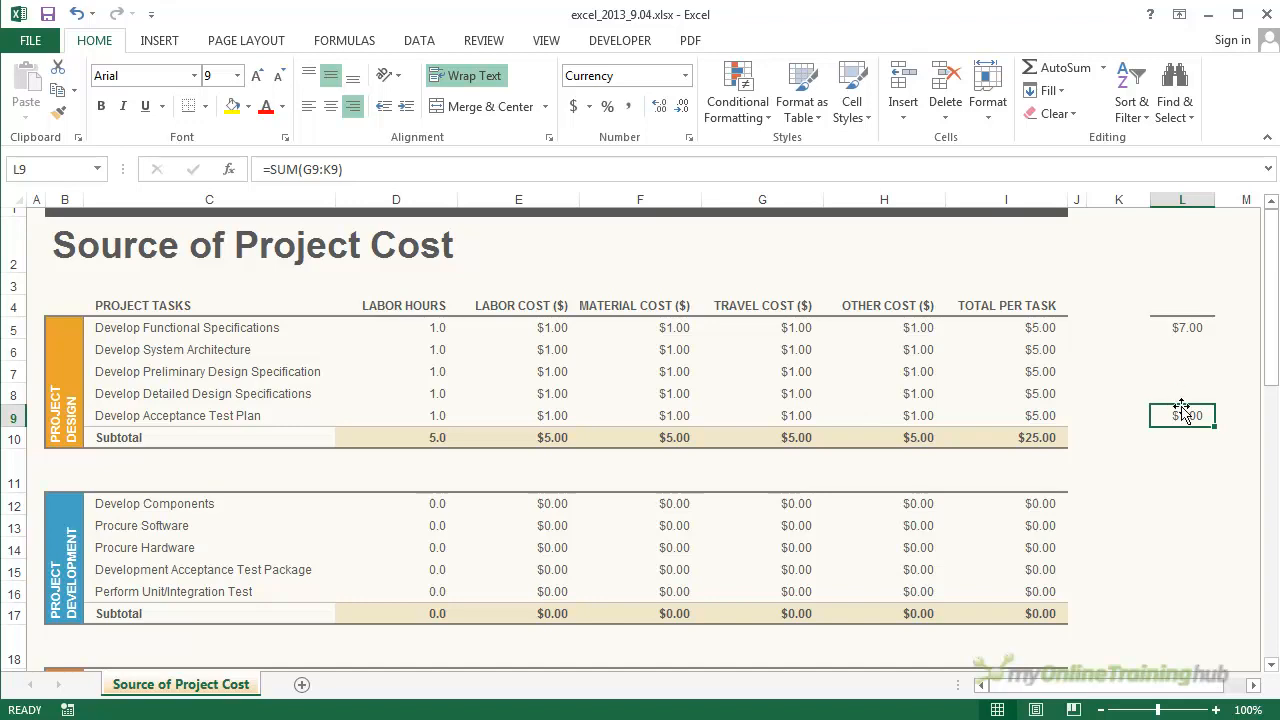
- Compare the copied SUM formulas in L5 and L9
click(1178, 330)
click(1186, 416)
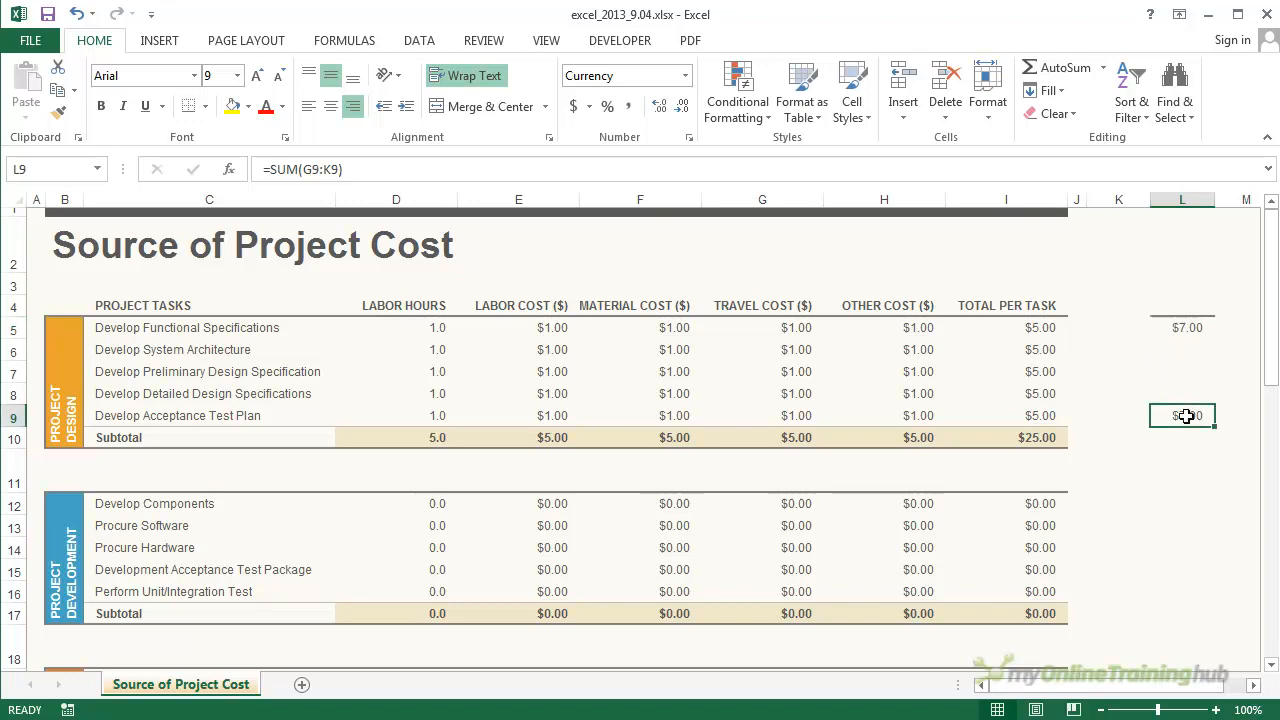
click(1190, 327)
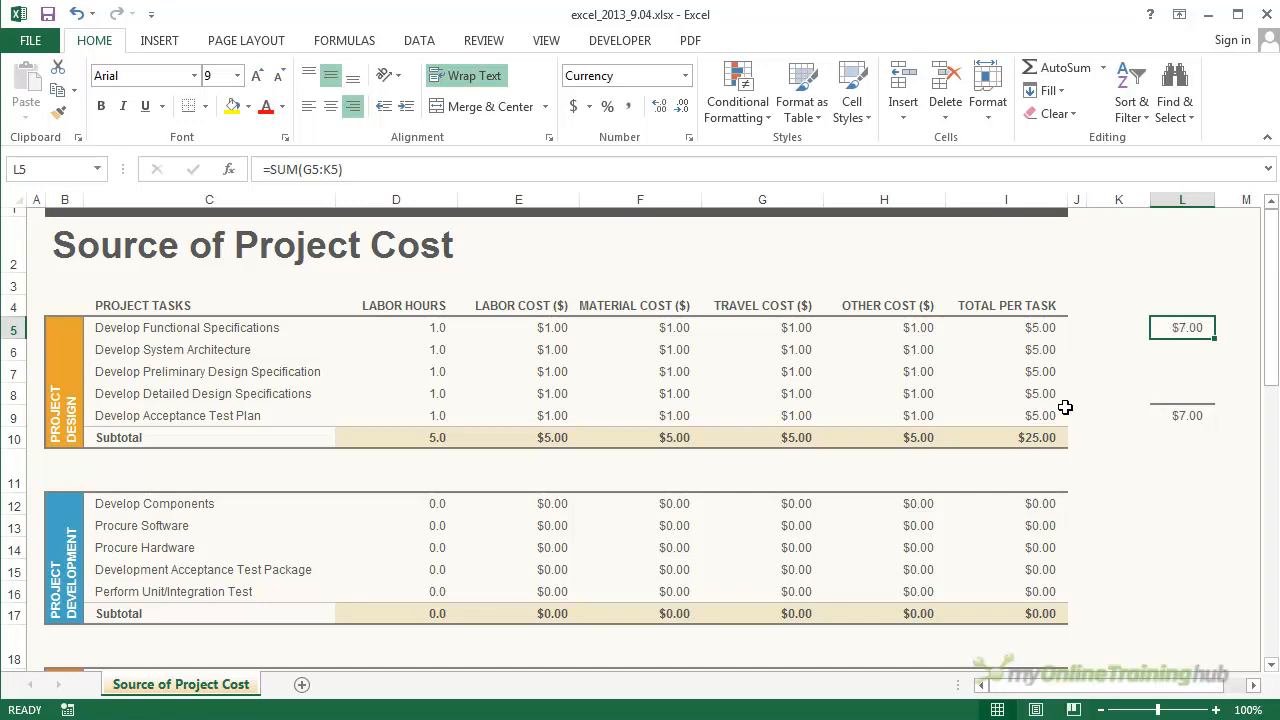
- Check the range summed in I10, and cut that Project Design subtotal cell and paste it into L12
click(1053, 435)
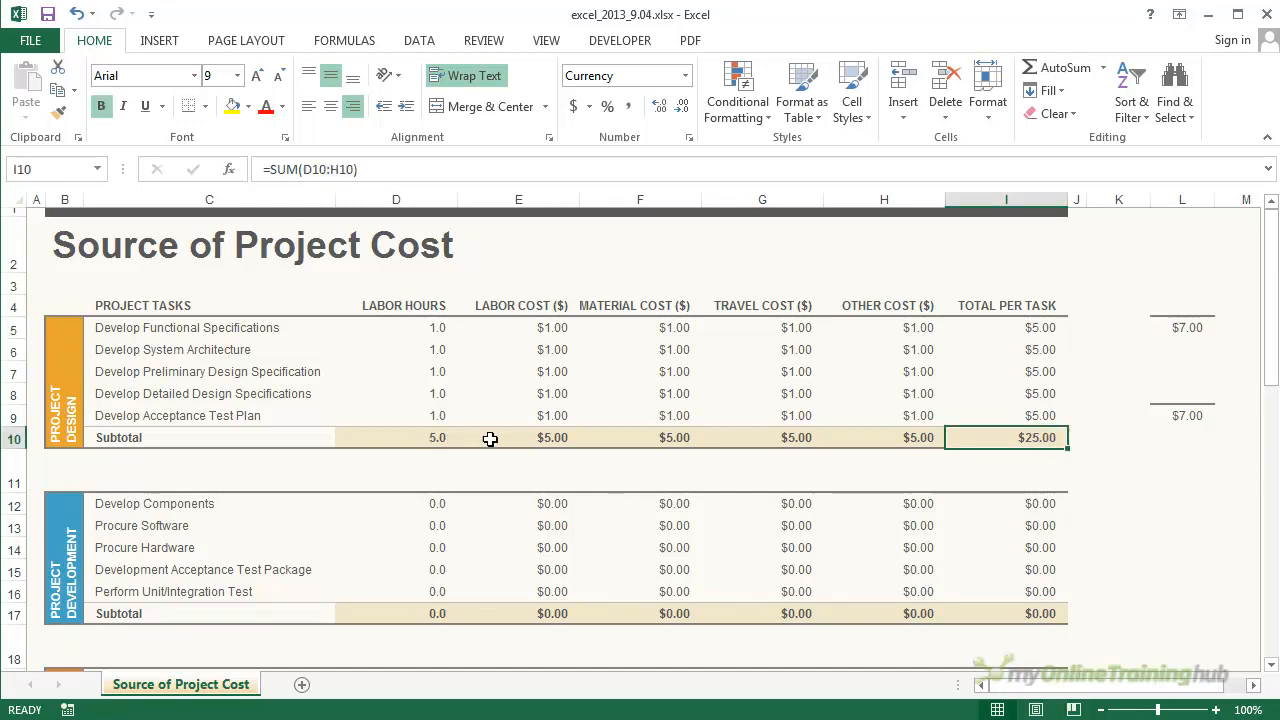
drag(909, 440, 444, 446)
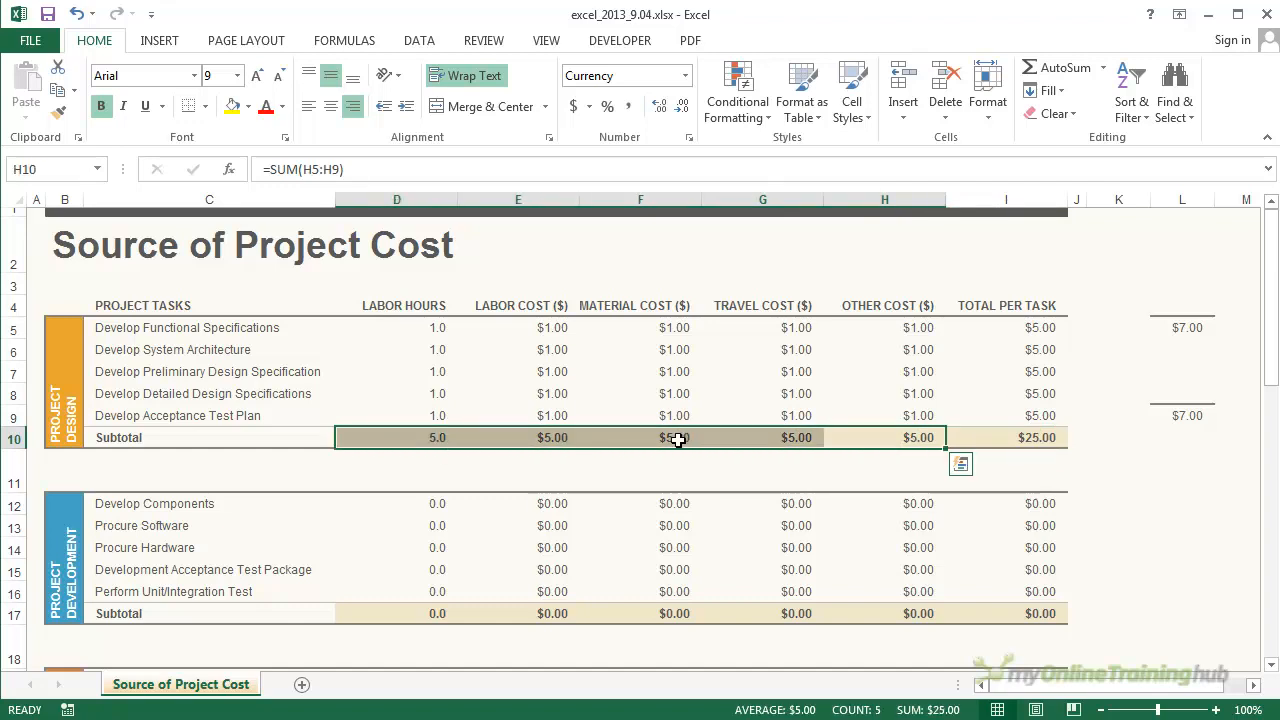
click(1045, 437)
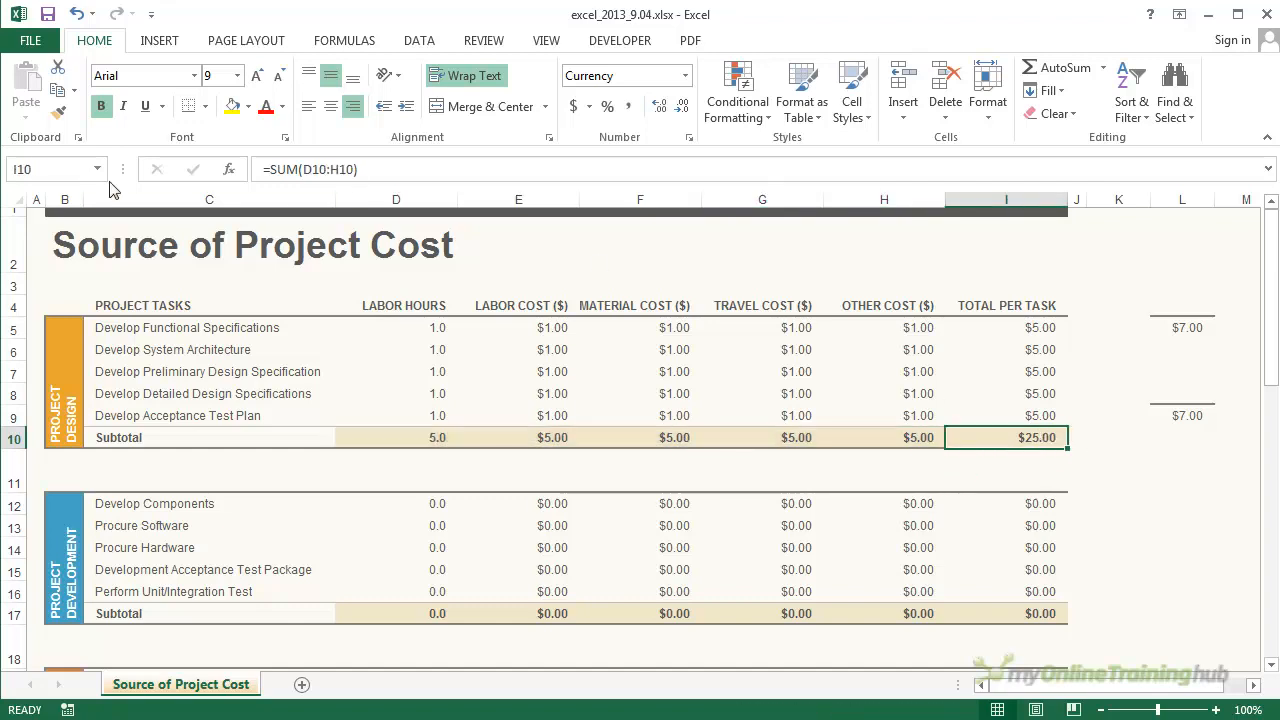
click(57, 67)
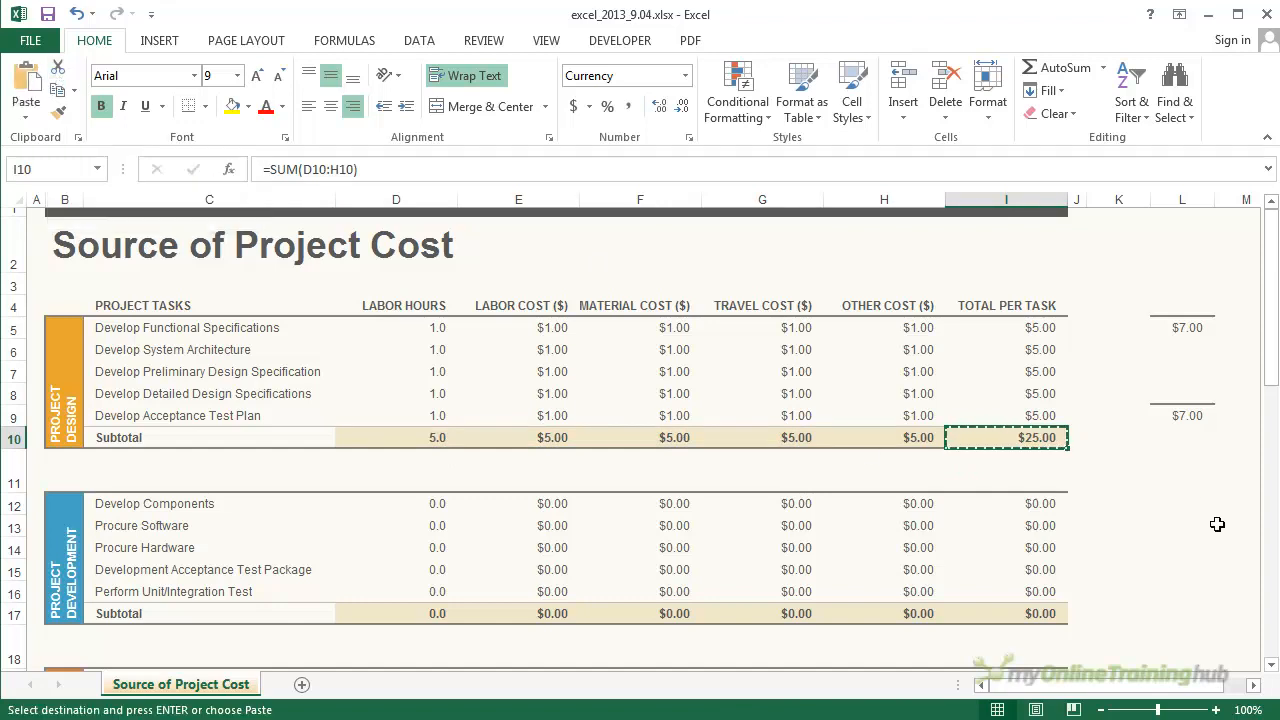
click(1194, 497)
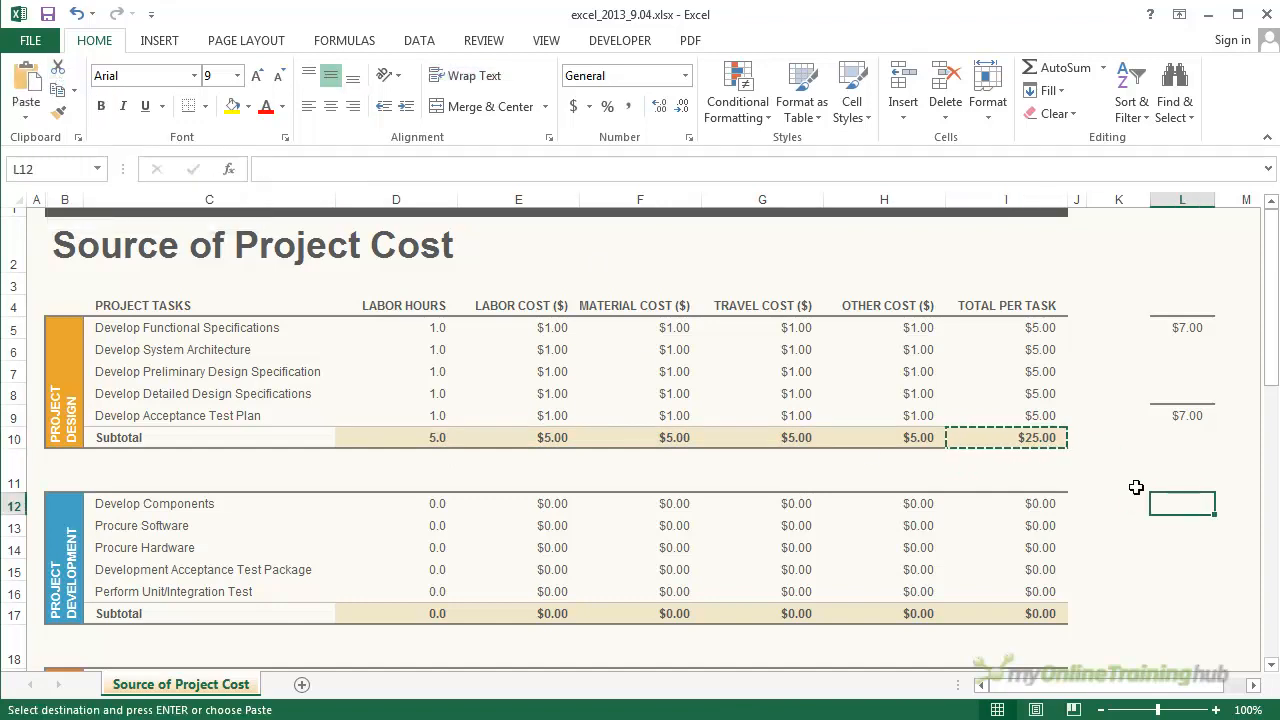
click(30, 90)
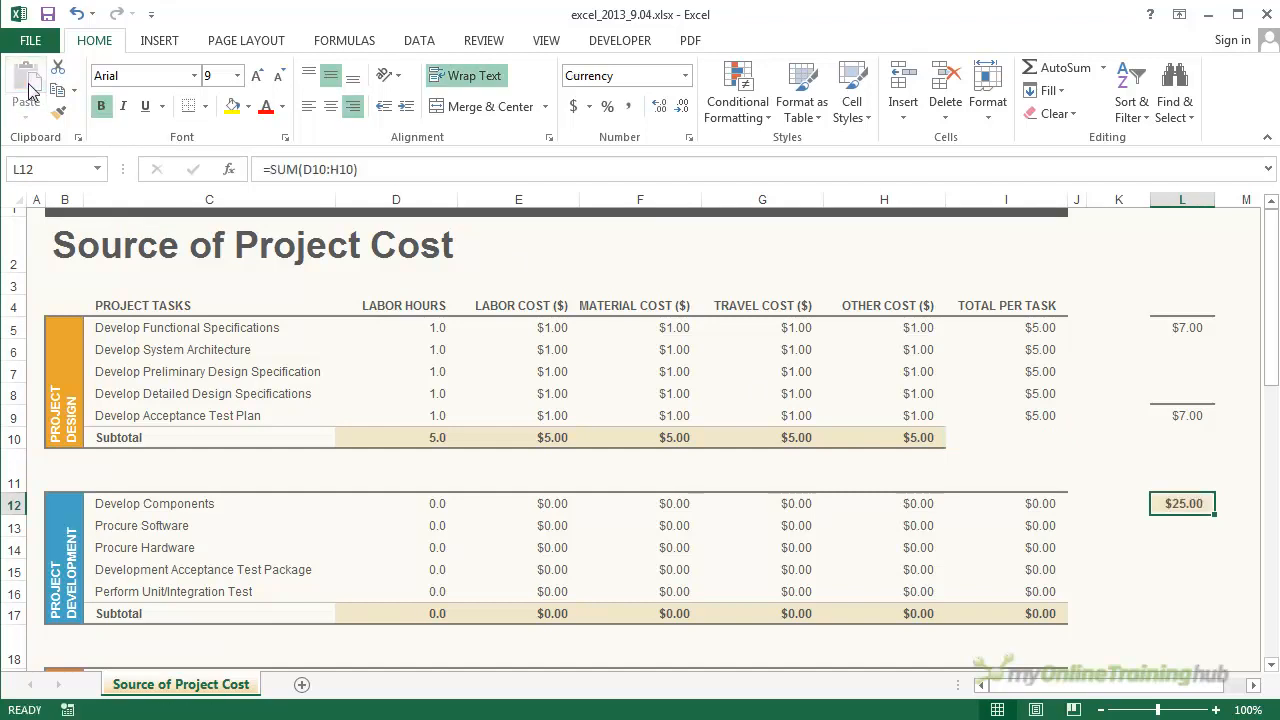